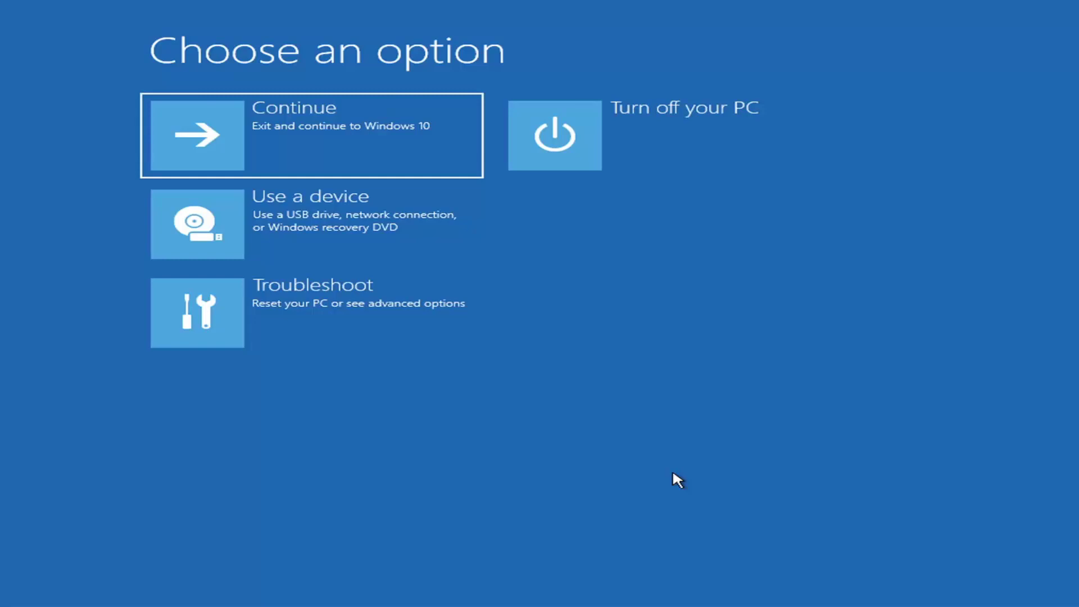
Step: Run Startup Repair from the advanced troubleshooting options
{"action": "left_click", "coordinate": [303, 127]}
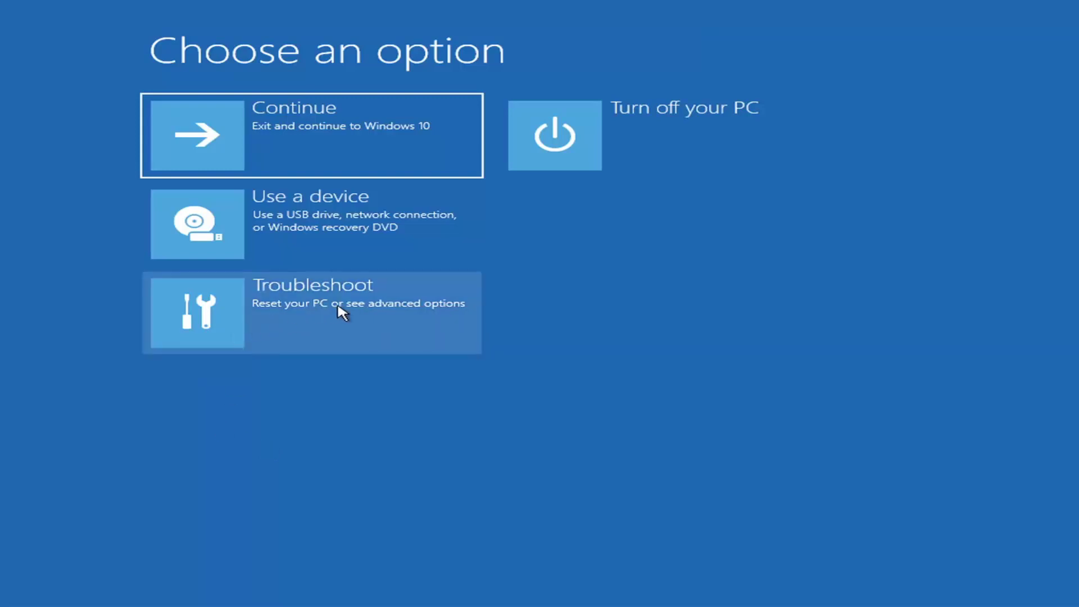
{"action": "left_click", "coordinate": [399, 312]}
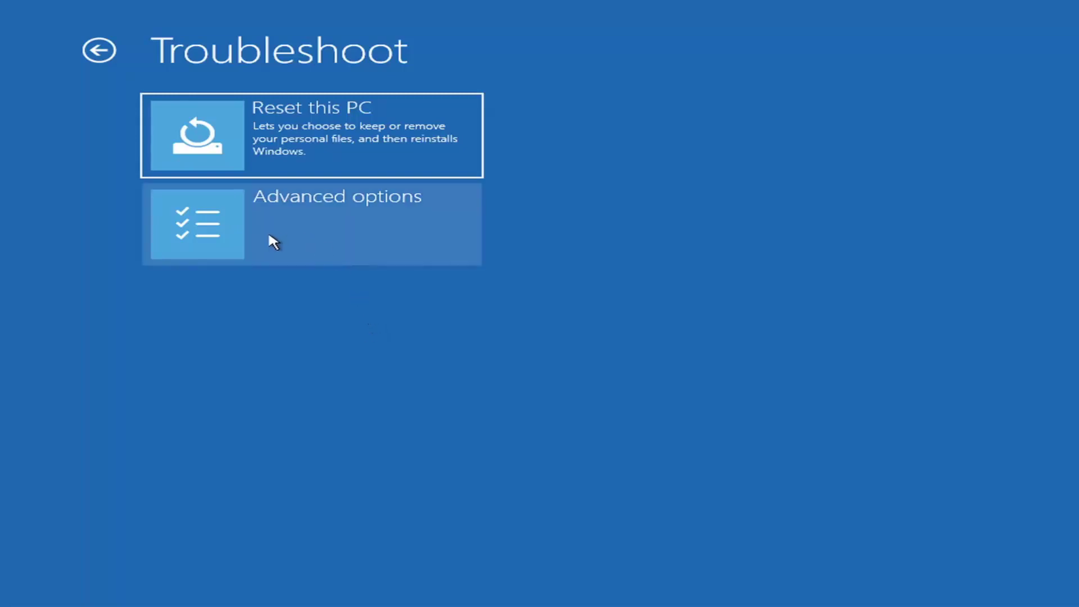
{"action": "left_click", "coordinate": [335, 223]}
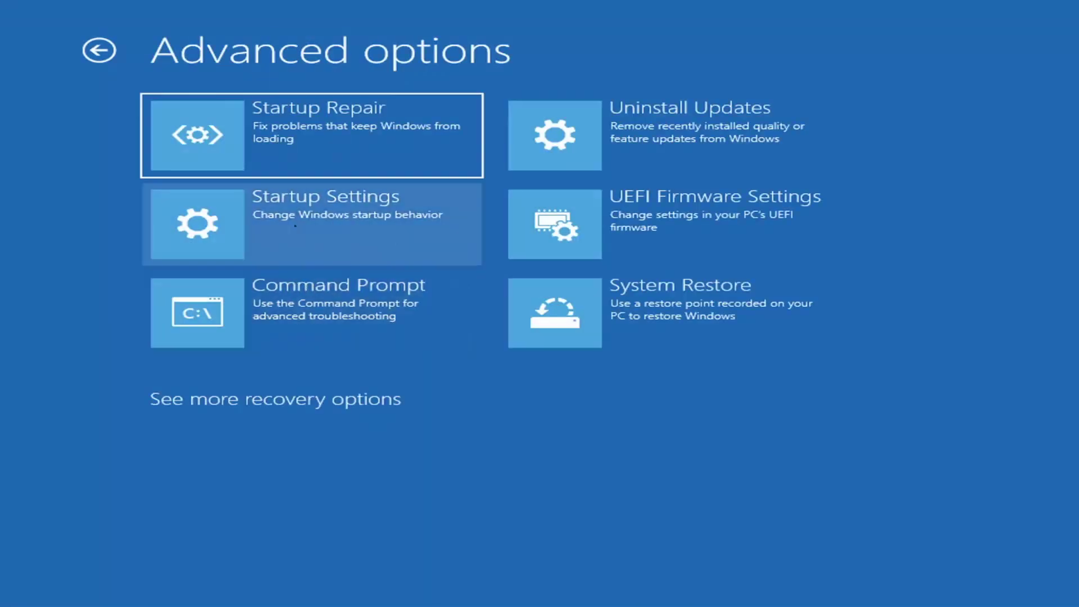
{"action": "left_click", "coordinate": [278, 144]}
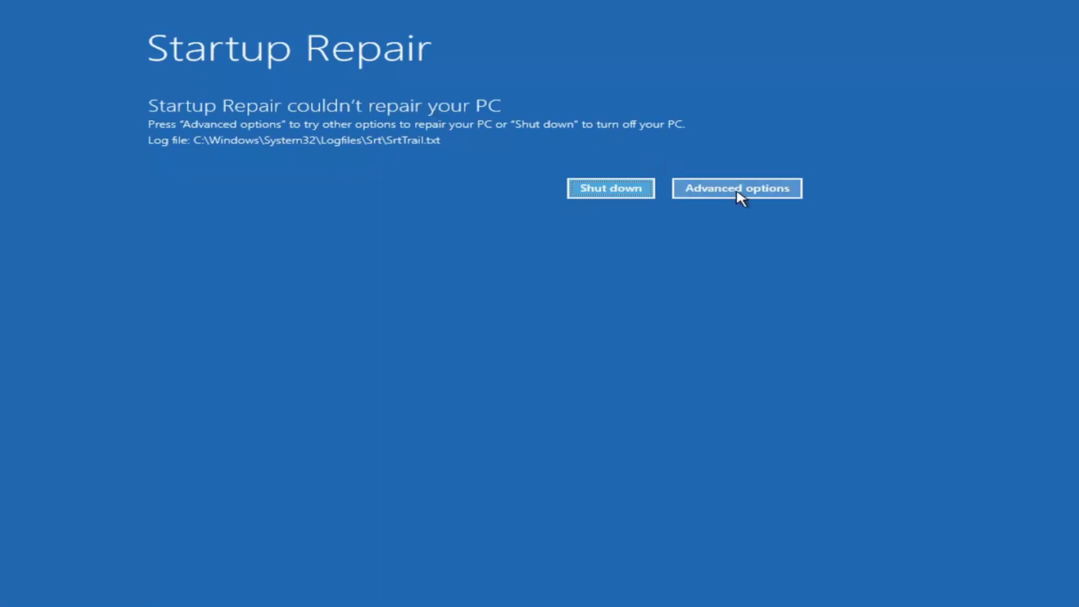
Step: Return to the advanced troubleshooting options and examine the Startup Settings and Uninstall Updates choices without applying any
{"action": "left_click", "coordinate": [756, 186]}
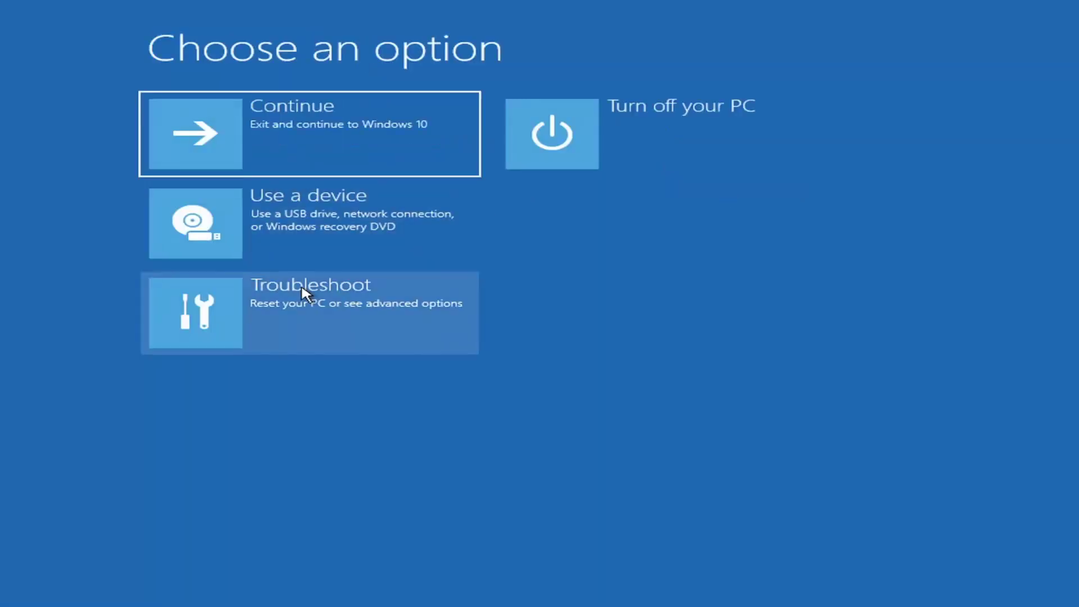
{"action": "left_click", "coordinate": [272, 324]}
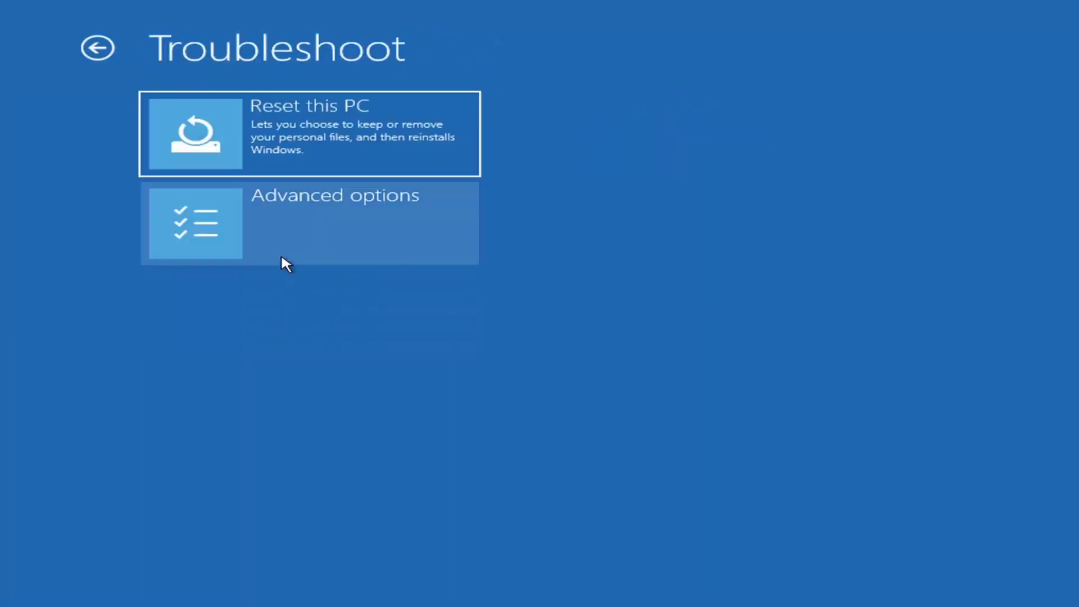
{"action": "left_click", "coordinate": [278, 229]}
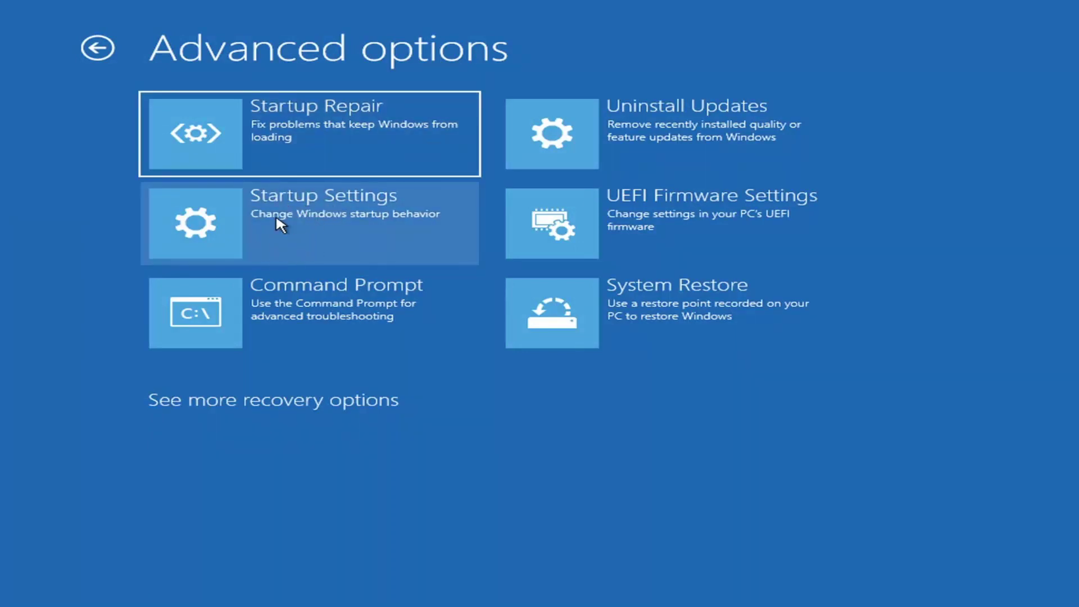
{"action": "left_click", "coordinate": [278, 221]}
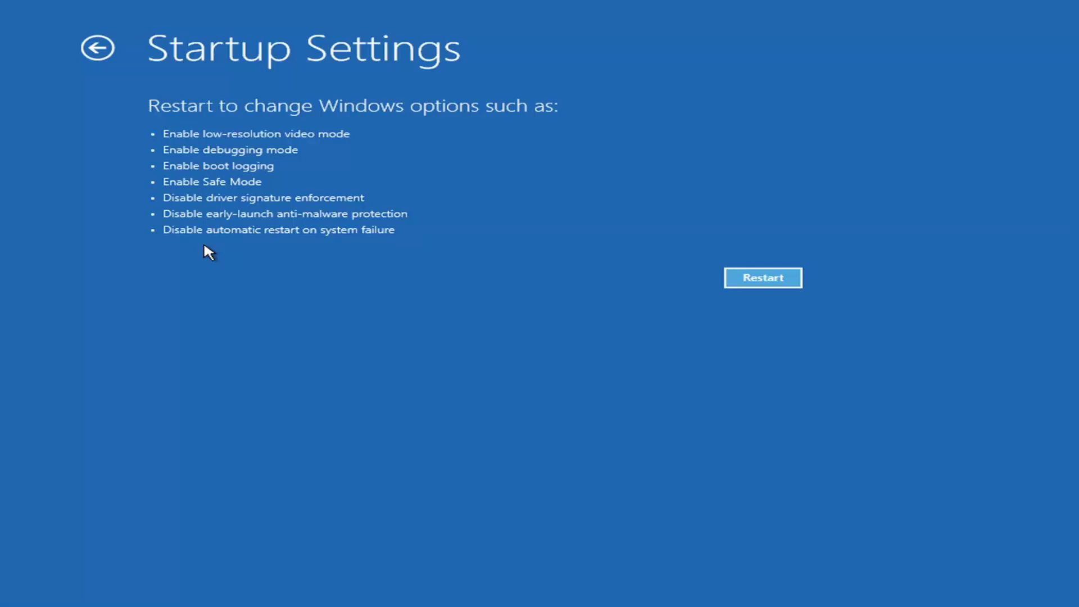
{"action": "left_click", "coordinate": [90, 49]}
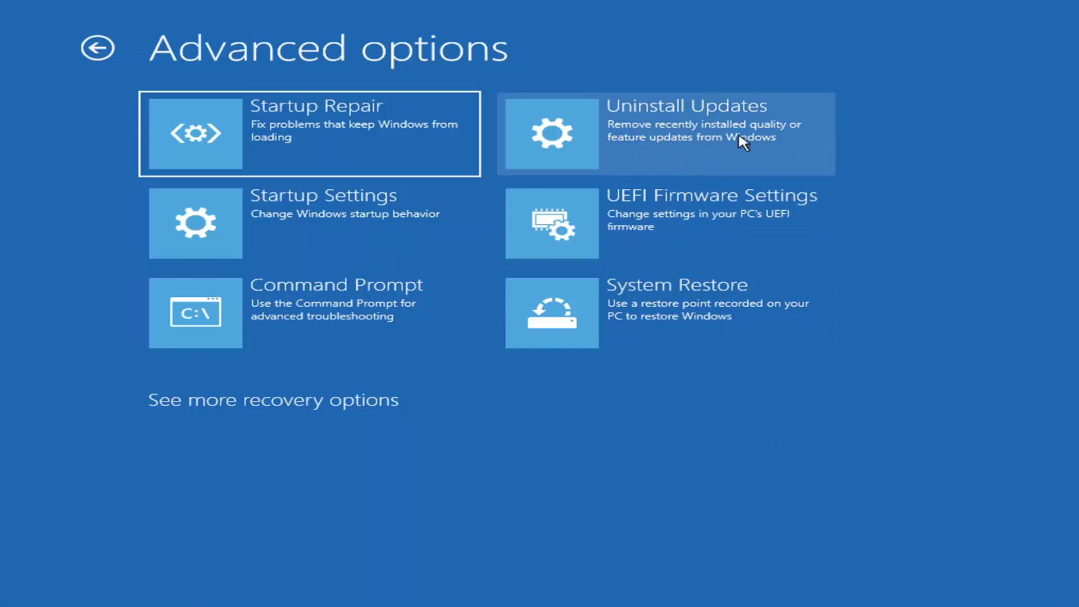
{"action": "left_click", "coordinate": [631, 140]}
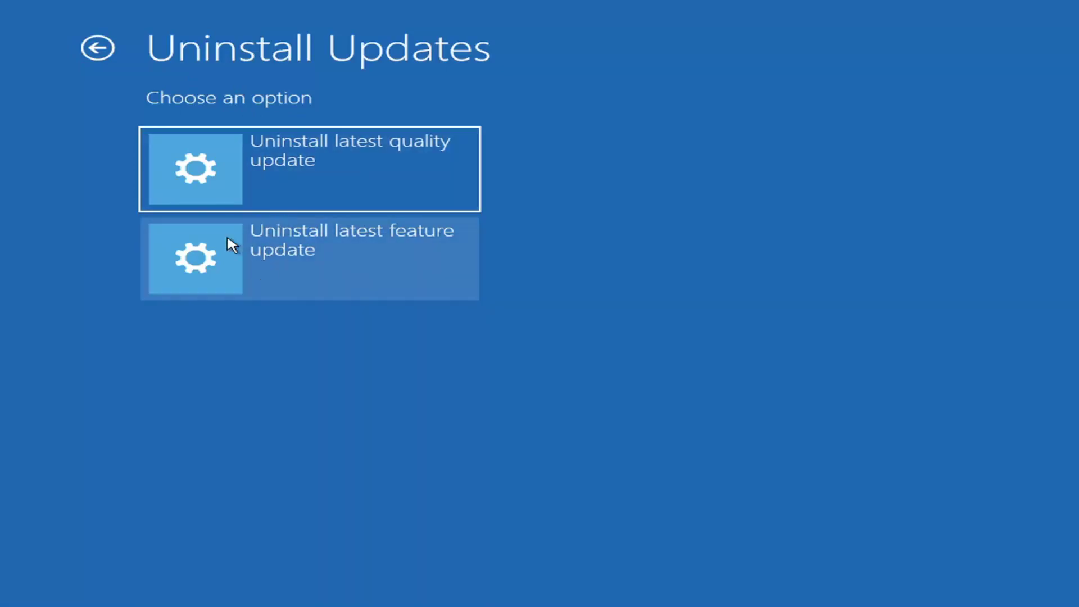
{"action": "left_click", "coordinate": [98, 49]}
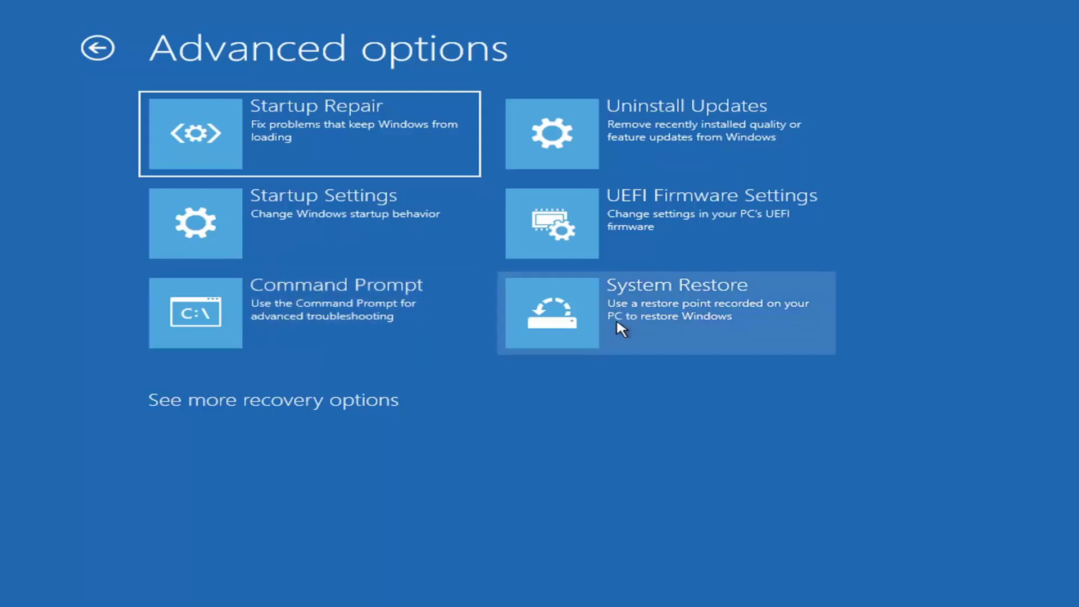
Step: Restore the system to the "Before Updates" restore point from 7/9/2021 12:37:05 PM, restart the computer and dismiss the completion message
{"action": "left_click", "coordinate": [672, 326]}
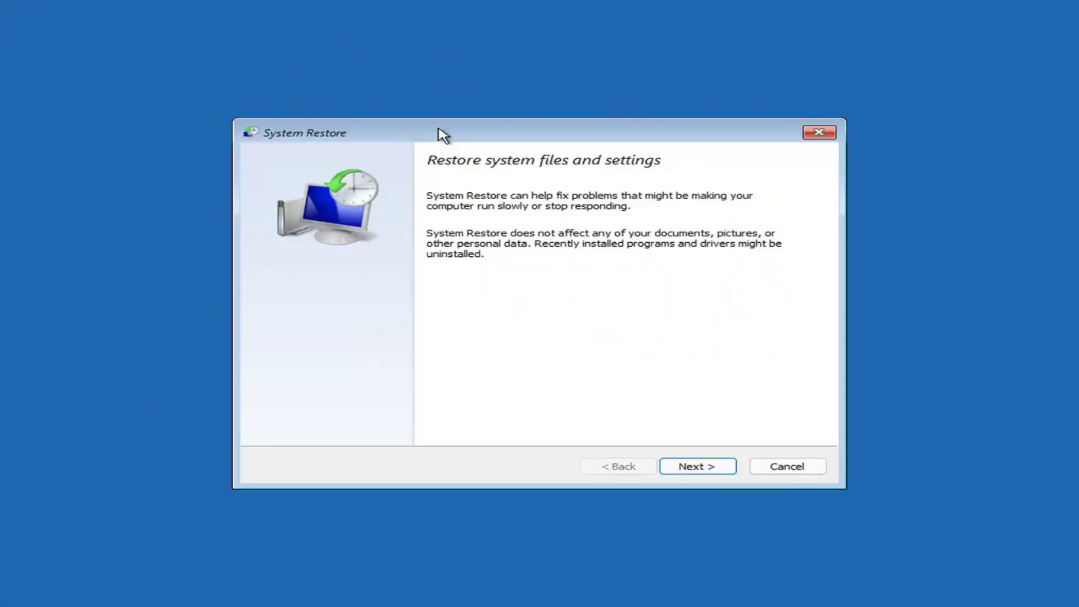
{"action": "left_click", "coordinate": [683, 465]}
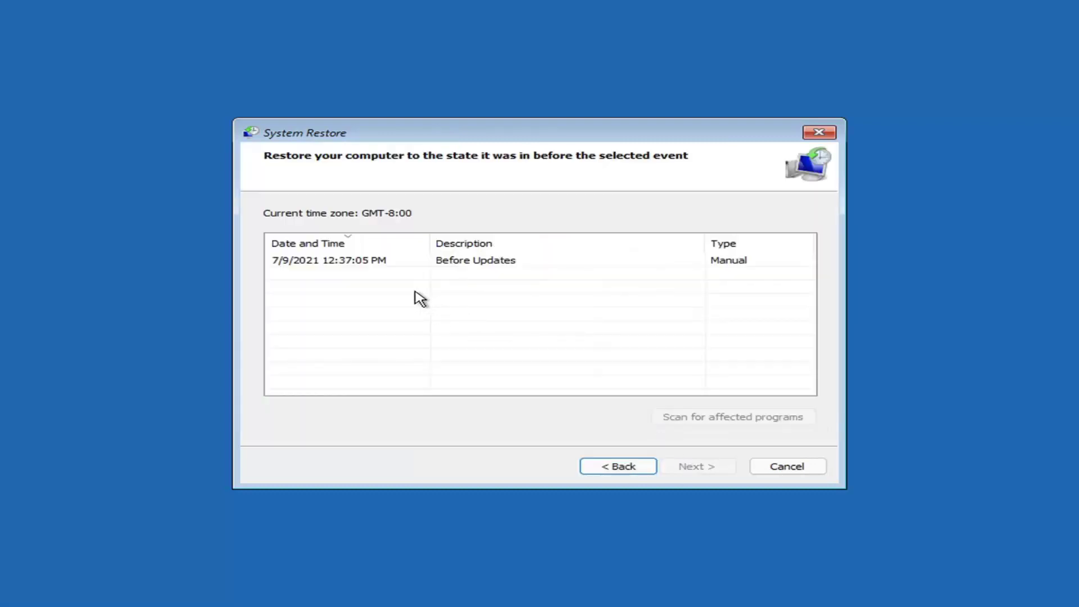
{"action": "left_click", "coordinate": [331, 263]}
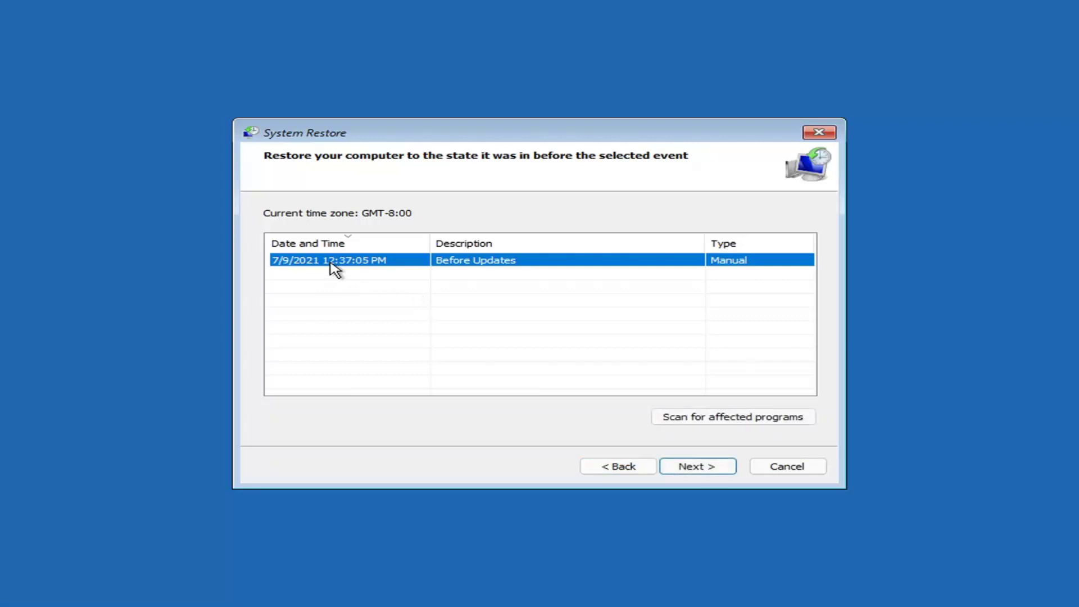
{"action": "left_click", "coordinate": [709, 469]}
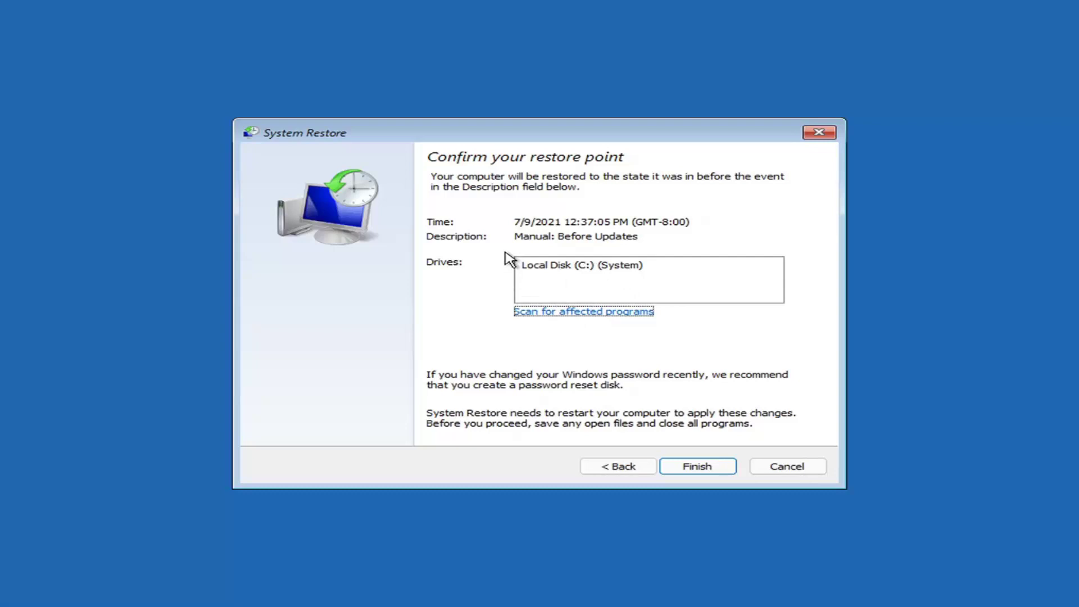
{"action": "left_click", "coordinate": [696, 471]}
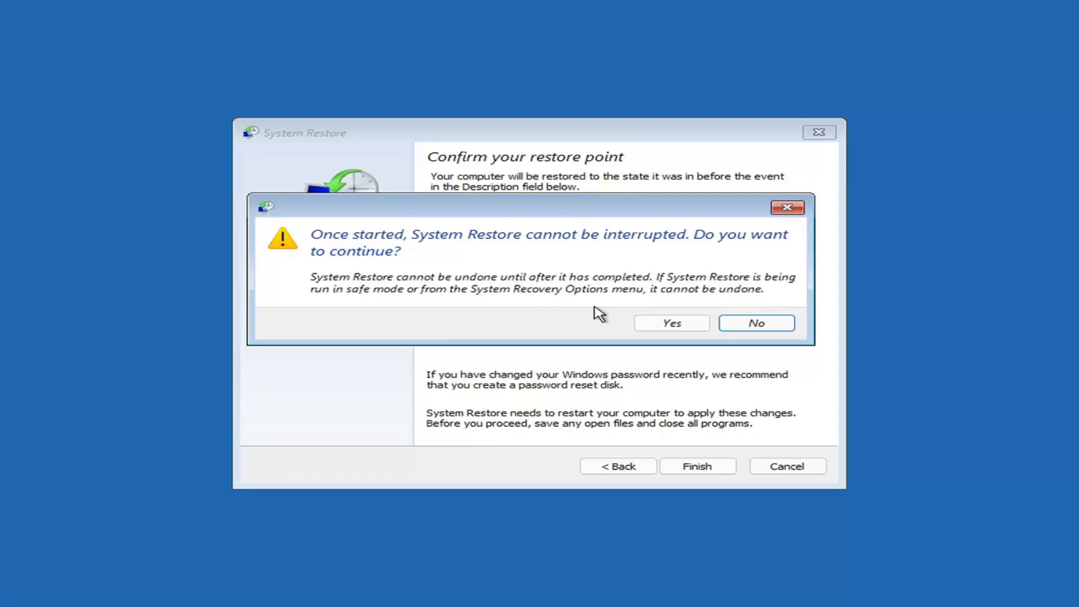
{"action": "left_click", "coordinate": [673, 329]}
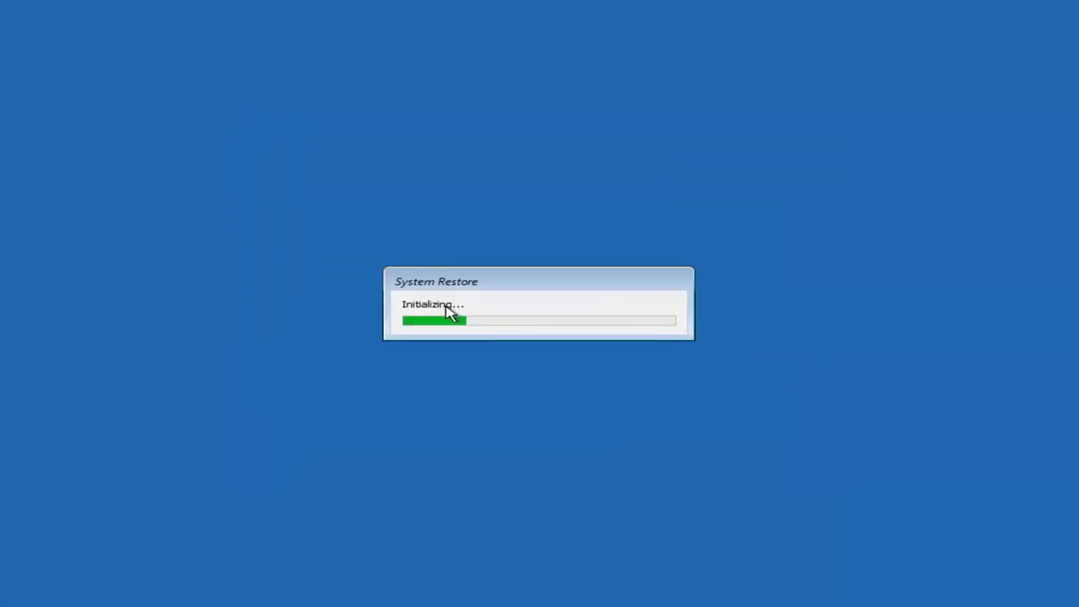
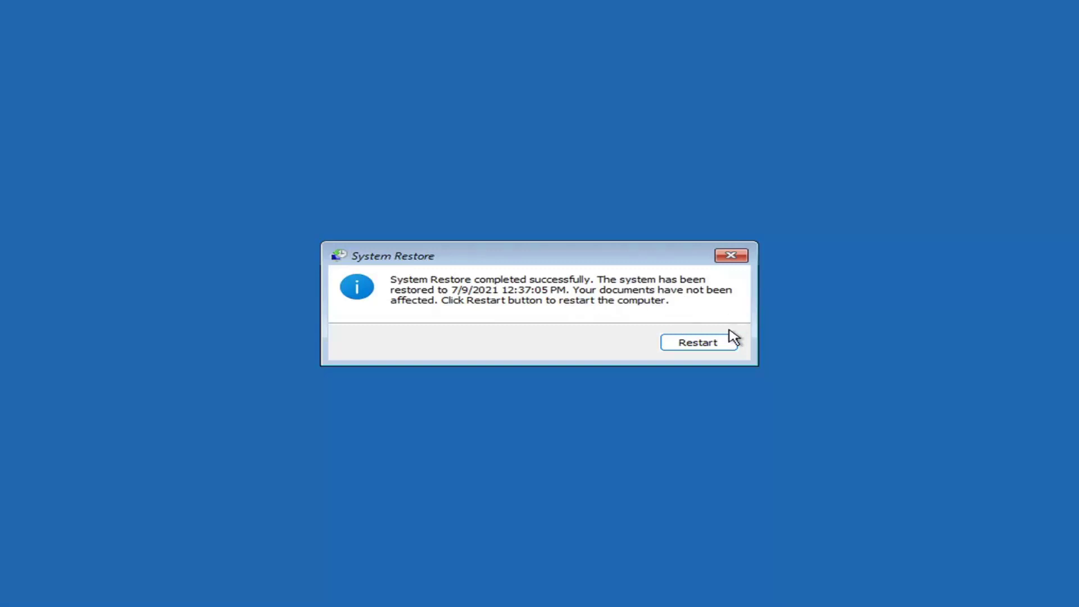
{"action": "left_click", "coordinate": [691, 344]}
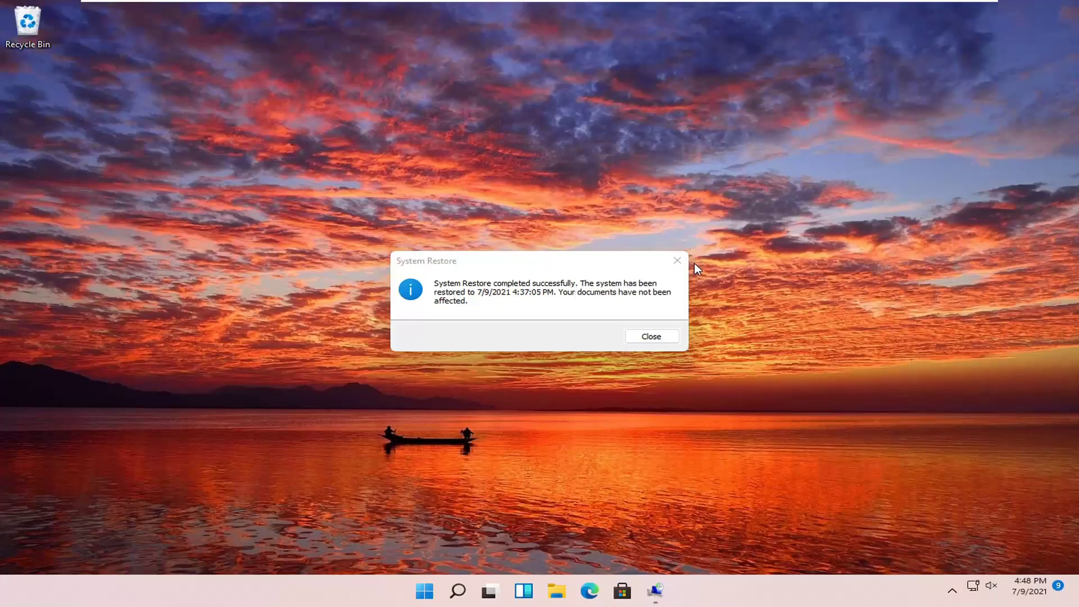
{"action": "left_click", "coordinate": [677, 261]}
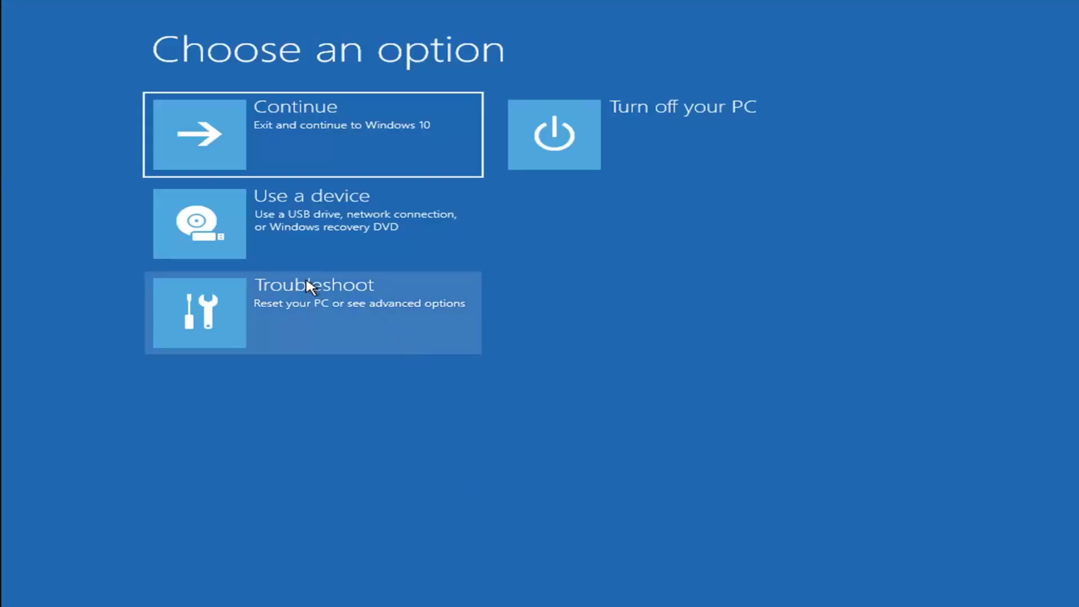
Step: Examine the Reset this PC choices for keeping or removing files, and return to the main recovery options
{"action": "left_click", "coordinate": [315, 319]}
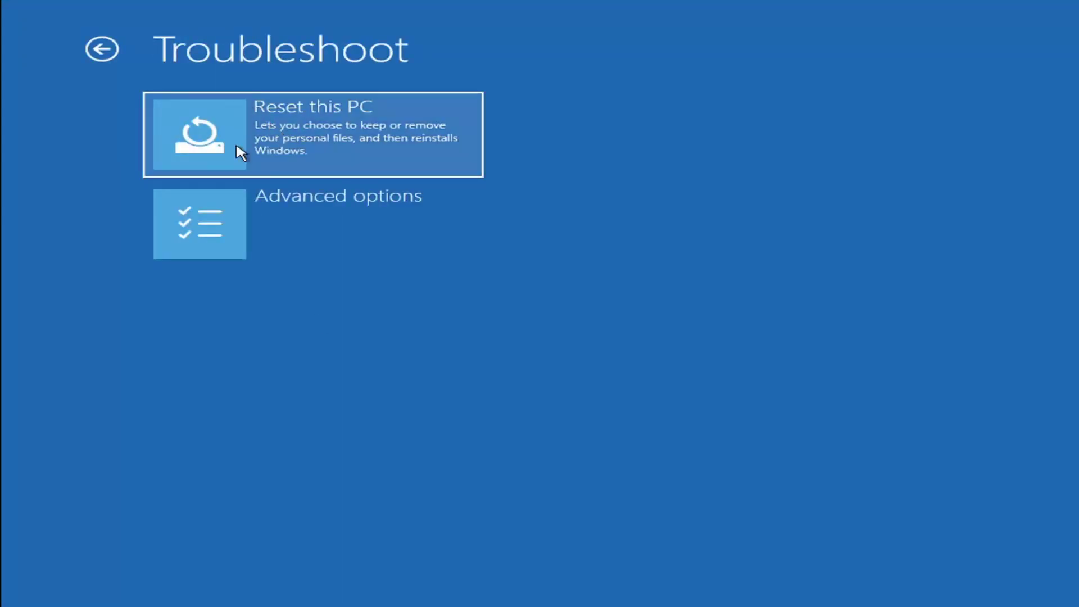
{"action": "left_click", "coordinate": [357, 156]}
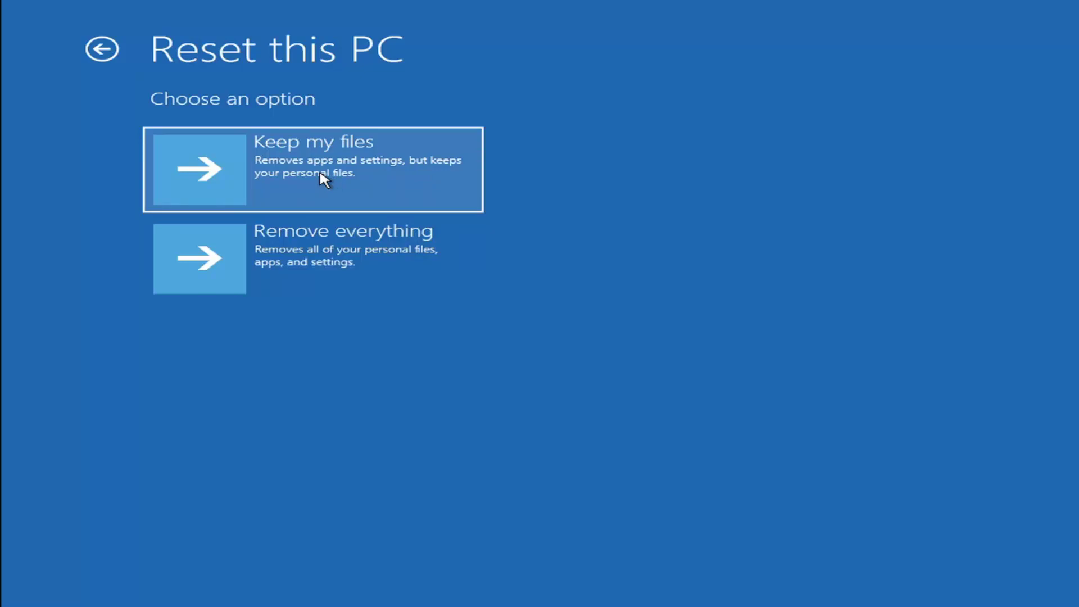
{"action": "left_click", "coordinate": [107, 50]}
{"action": "left_click", "coordinate": [102, 49]}
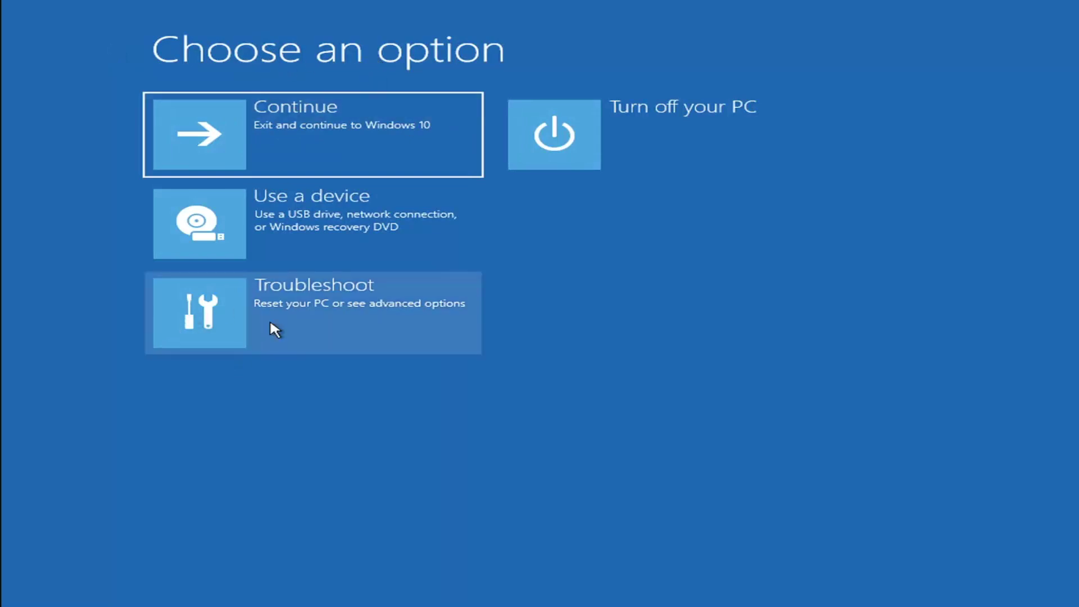
Step: Open a recovery Command Prompt, switch to drive C: and list its root directory with dir
{"action": "left_click", "coordinate": [326, 311]}
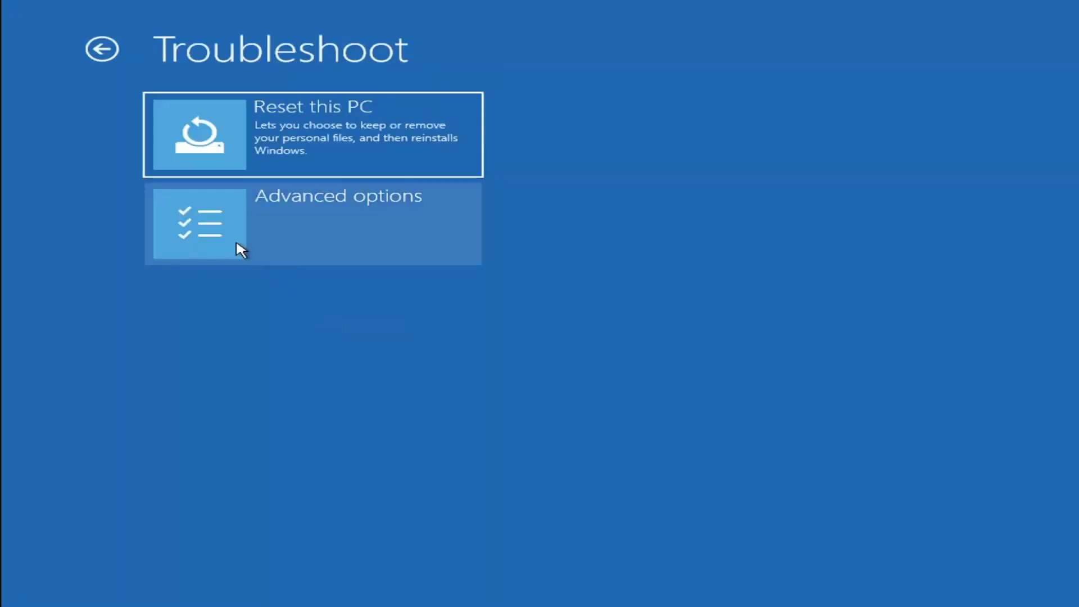
{"action": "left_click", "coordinate": [323, 235]}
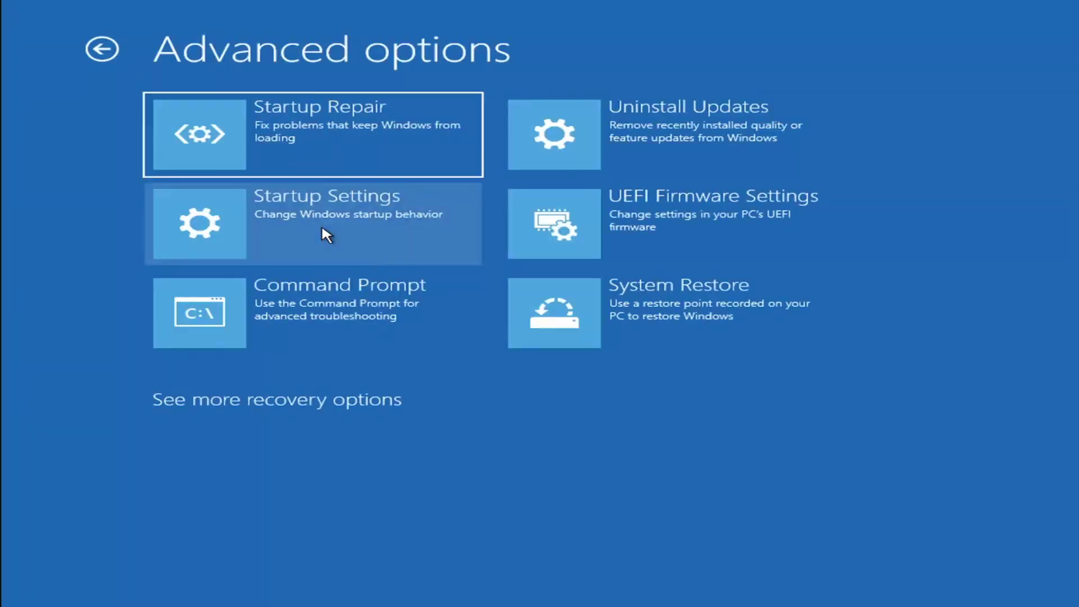
{"action": "left_click", "coordinate": [248, 317]}
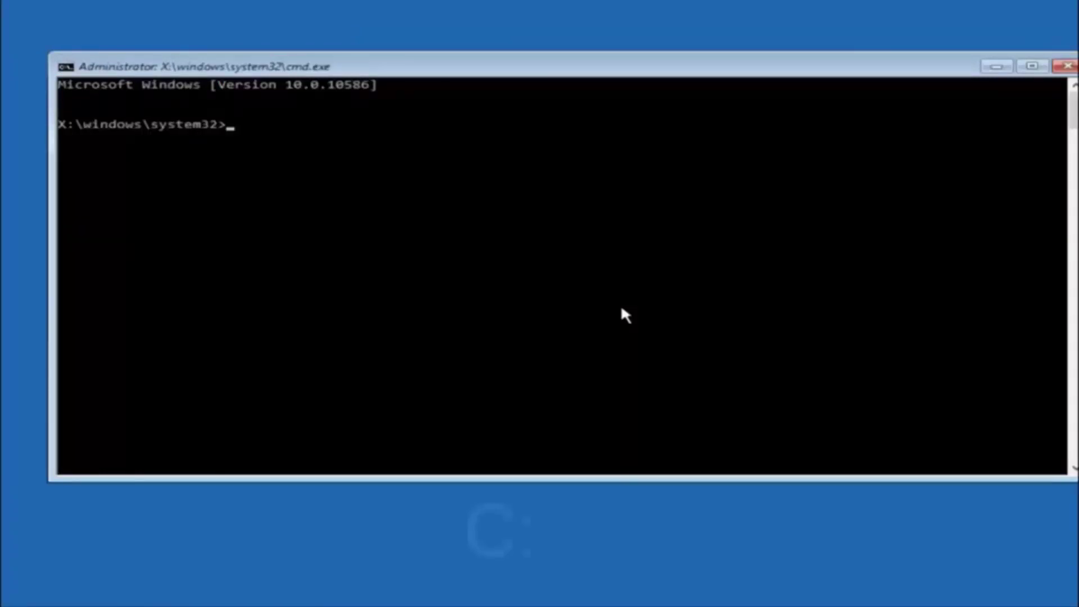
{"action": "type", "text": "c:"}
{"action": "key", "text": "Return"}
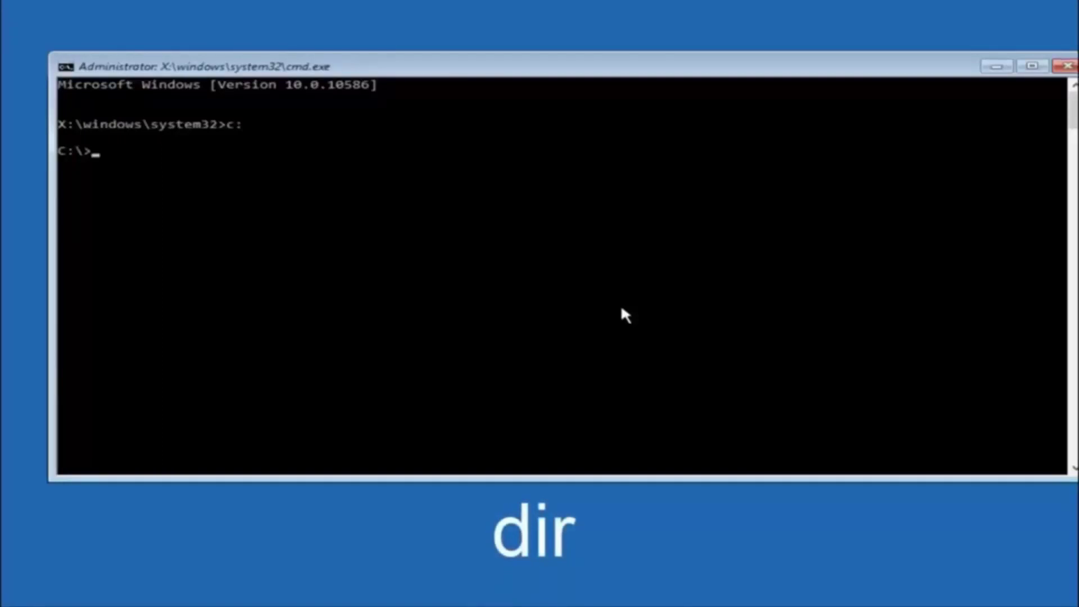
{"action": "type", "text": "dir"}
{"action": "key", "text": "Return"}
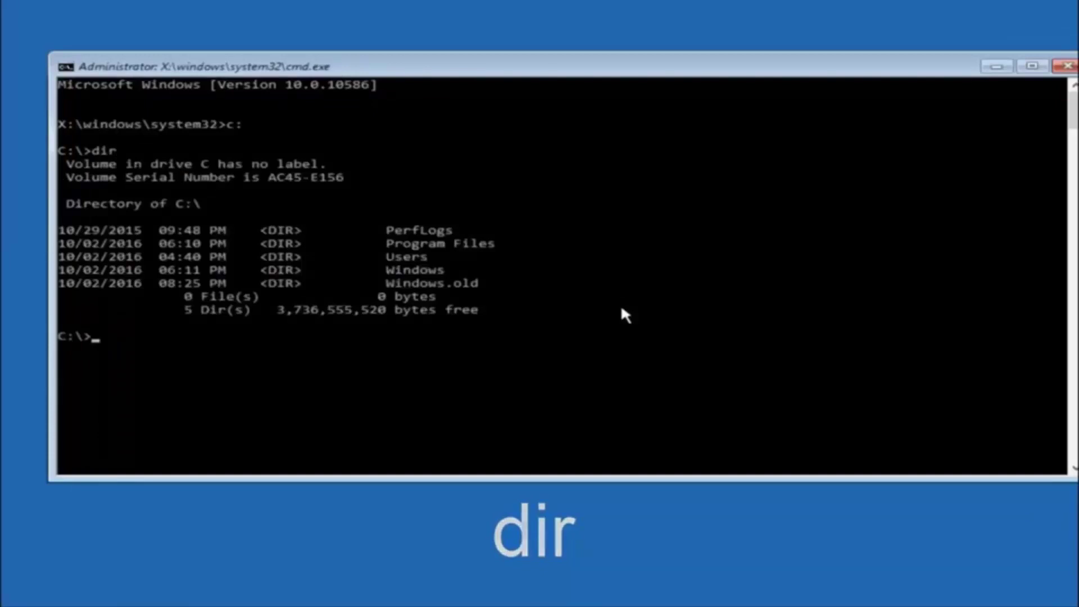
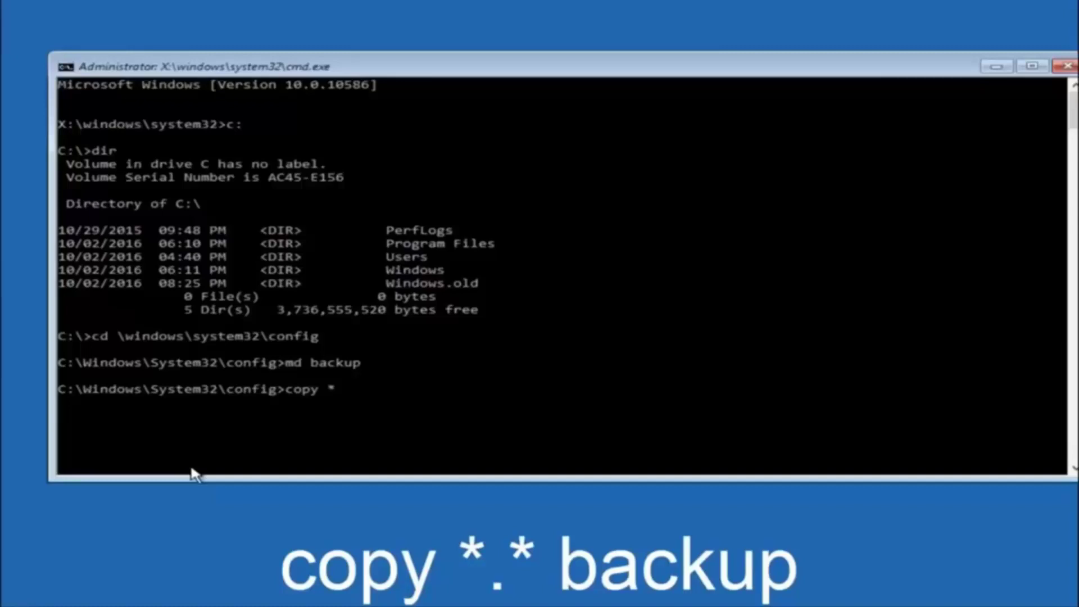
Step: Copy all files from C:\Windows\System32\config into the backup1 folder
{"action": "type", "text": ".*"}
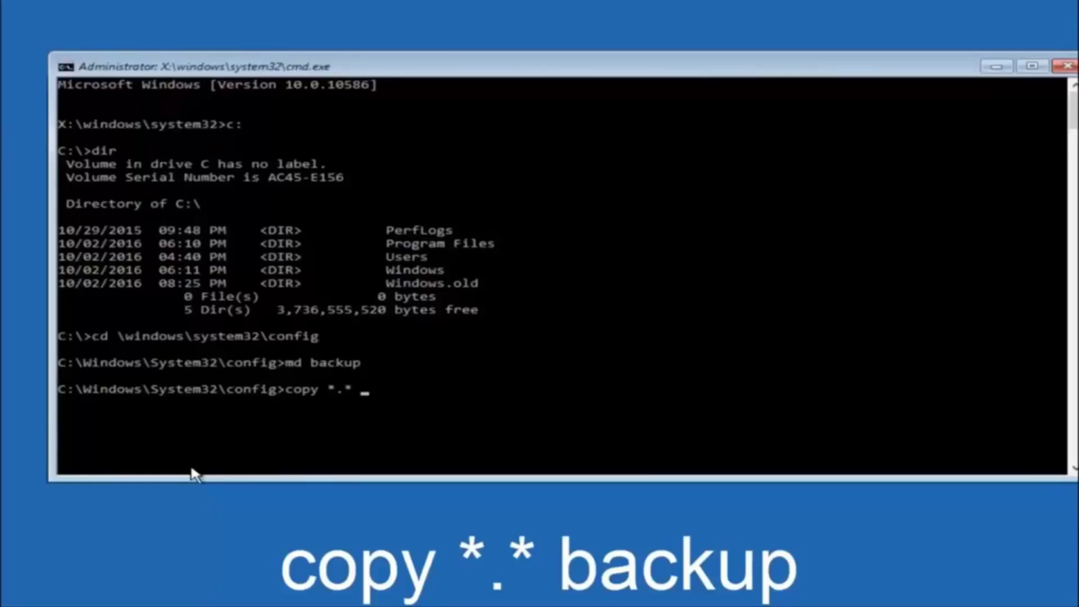
{"action": "type", "text": "backup1"}
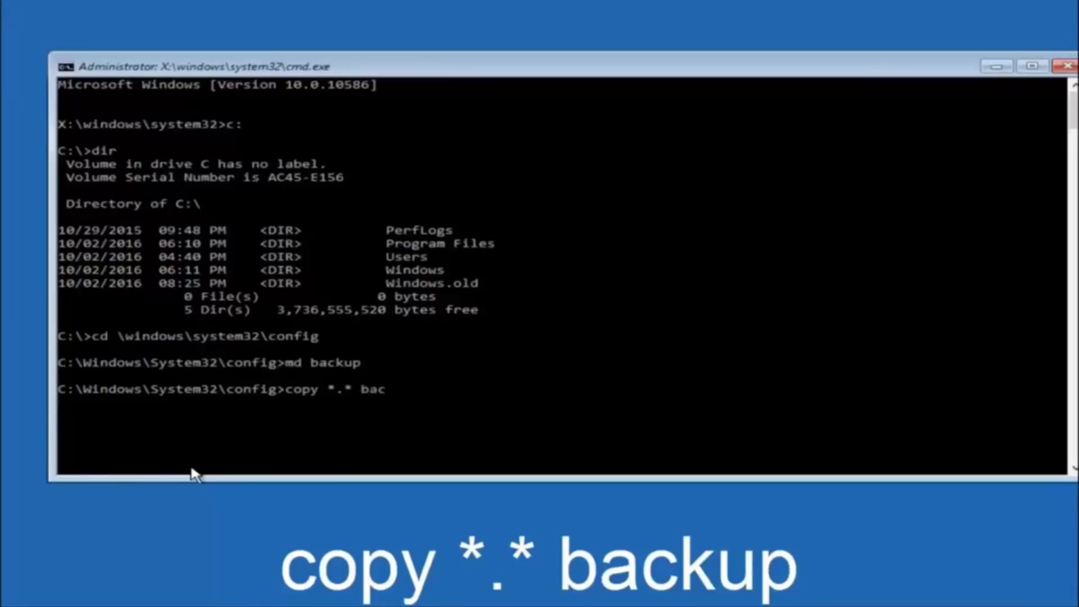
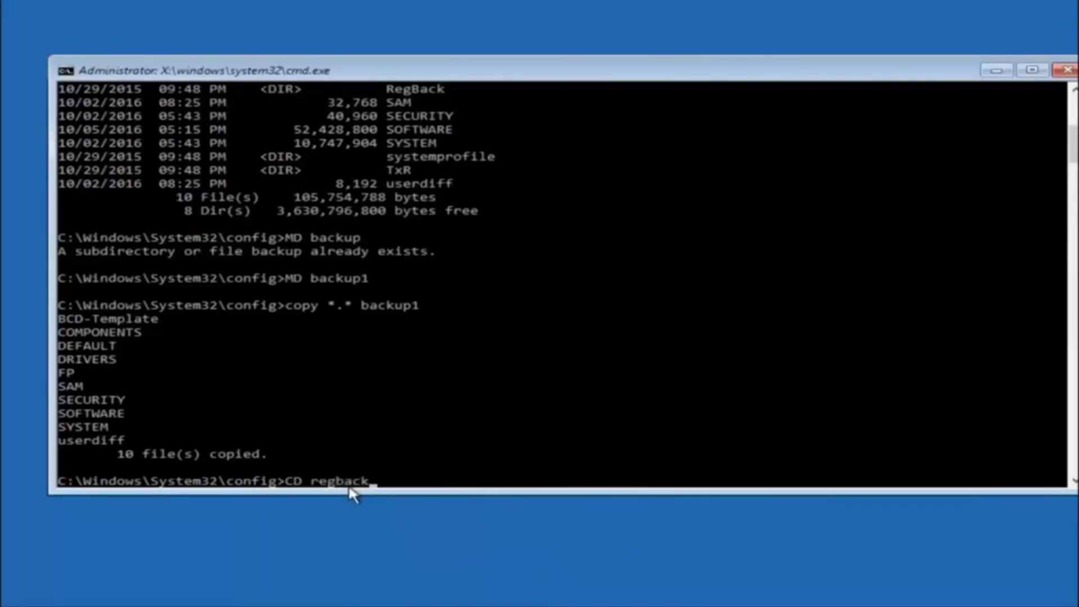
Step: List the files in the RegBack folder, copy them all into the parent config folder, overwriting all existing files, and close the Command Prompt
{"action": "key", "text": "Return"}
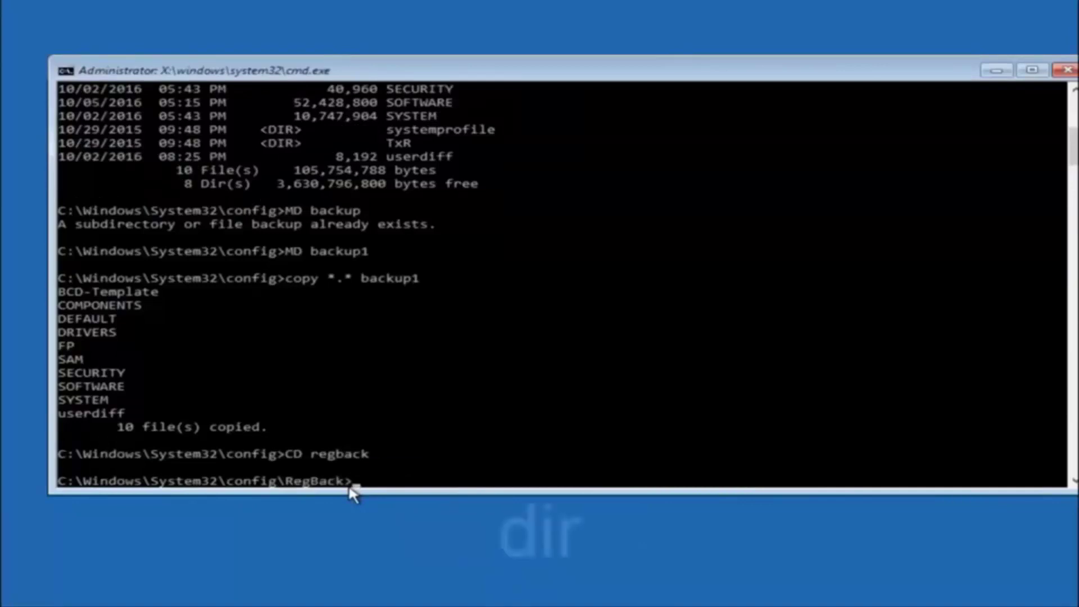
{"action": "type", "text": "dir"}
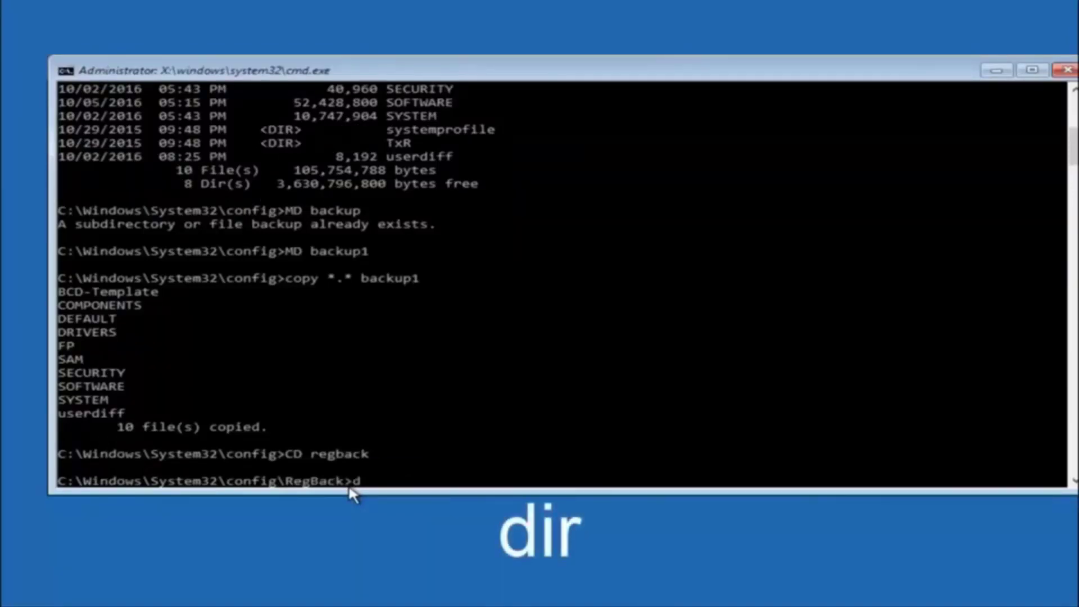
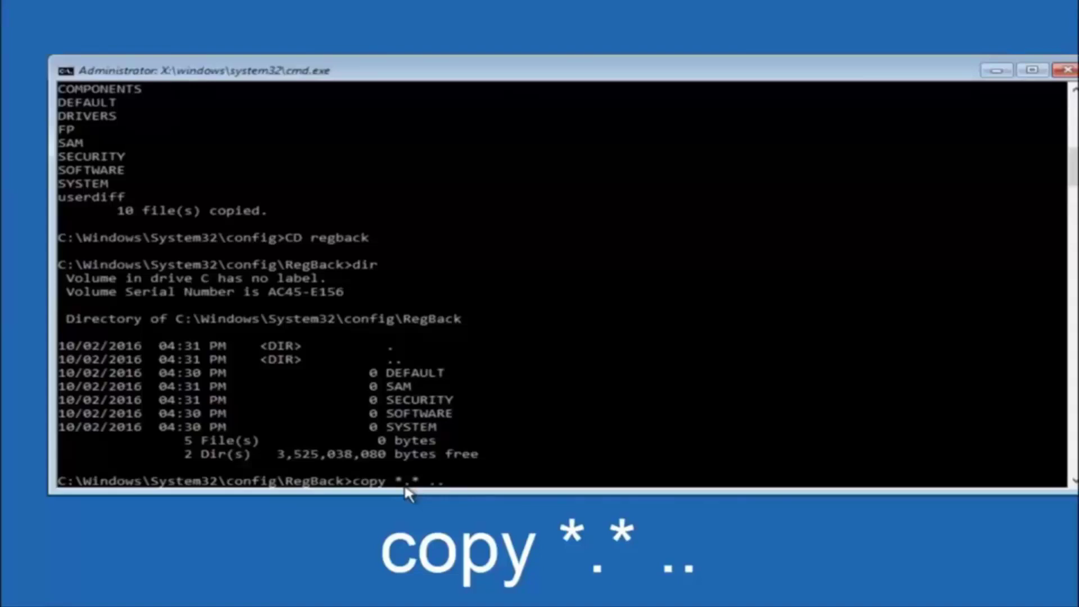
{"action": "key", "text": "Return"}
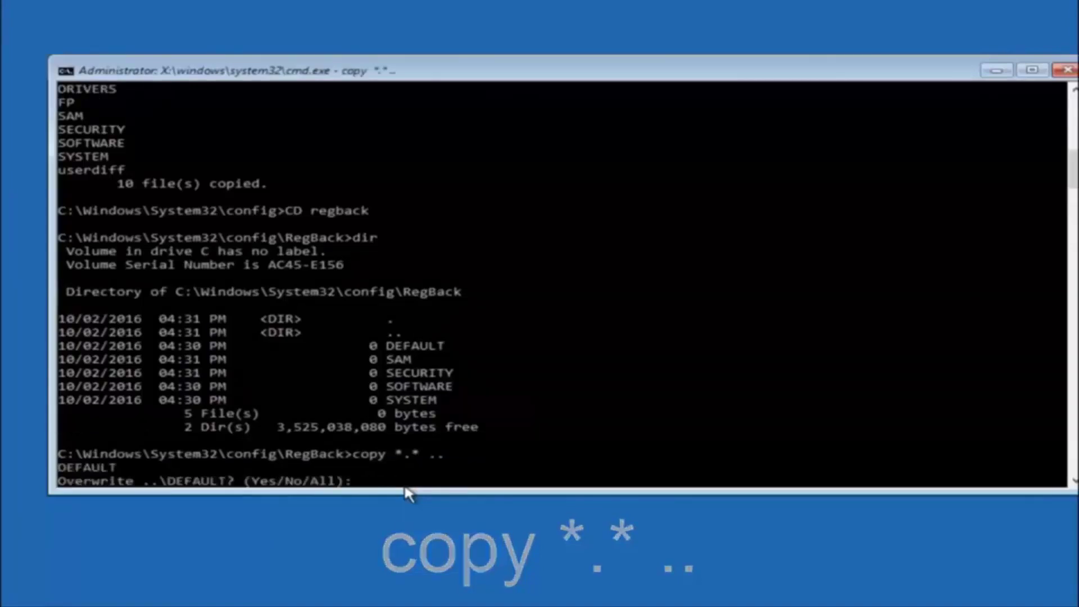
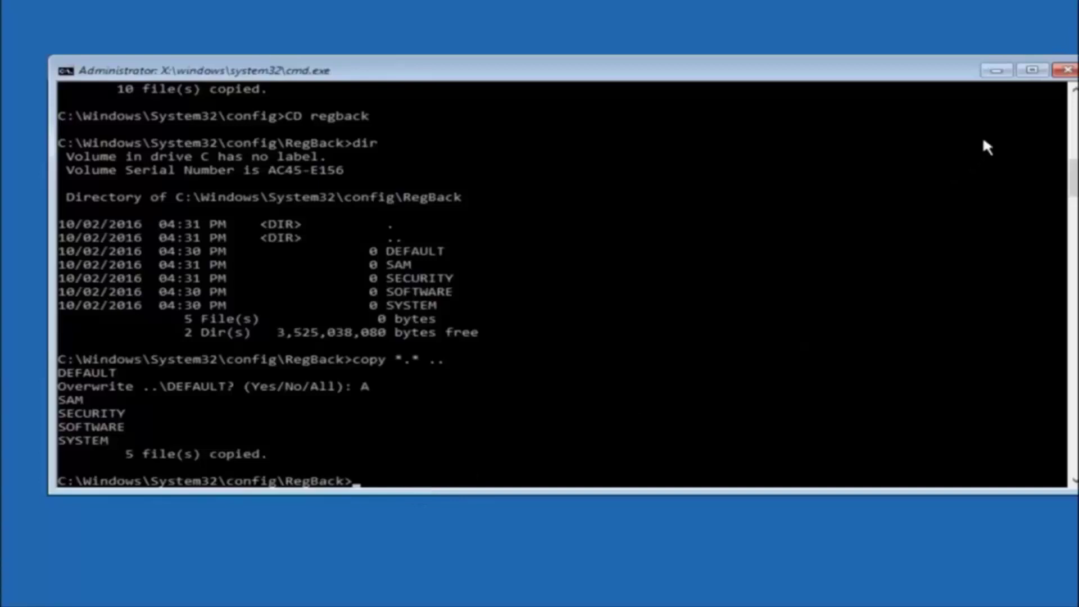
{"action": "left_click", "coordinate": [1066, 69]}
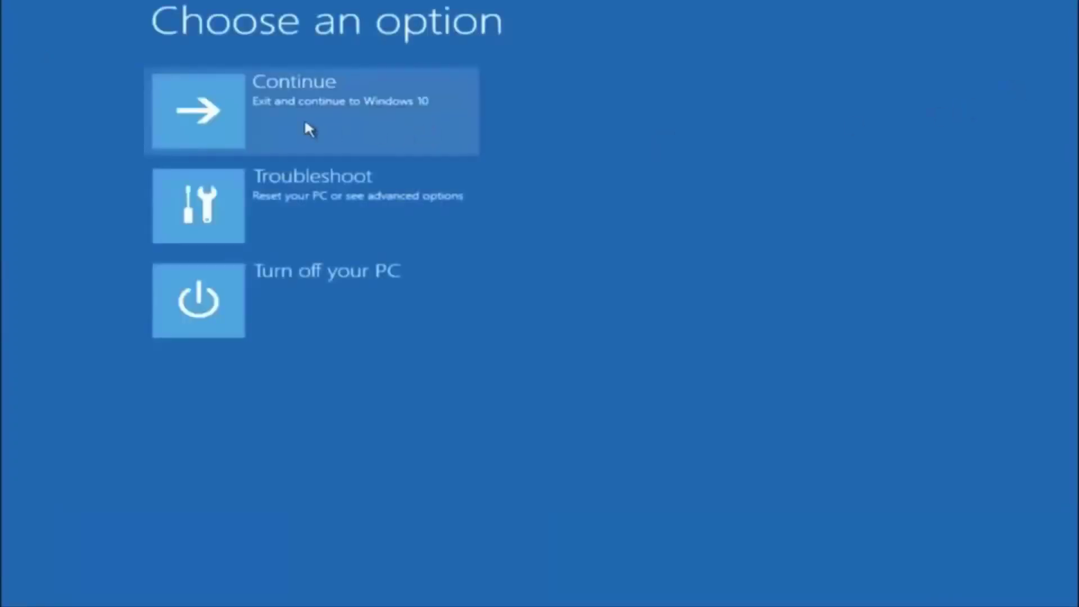